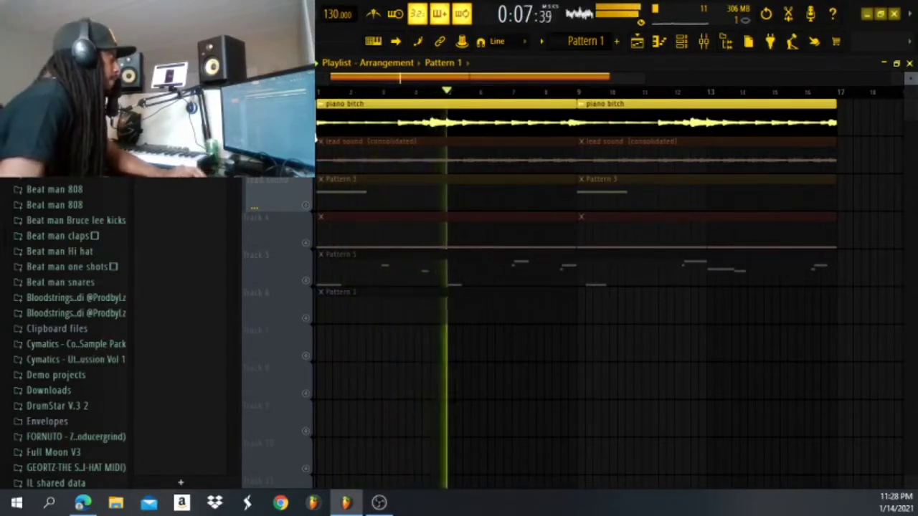
- Stop playback and switch between soloing the lead sound audio track and the Pattern 3 track
{"action": "key", "text": "space"}
{"action": "left_click", "coordinate": [305, 168]}
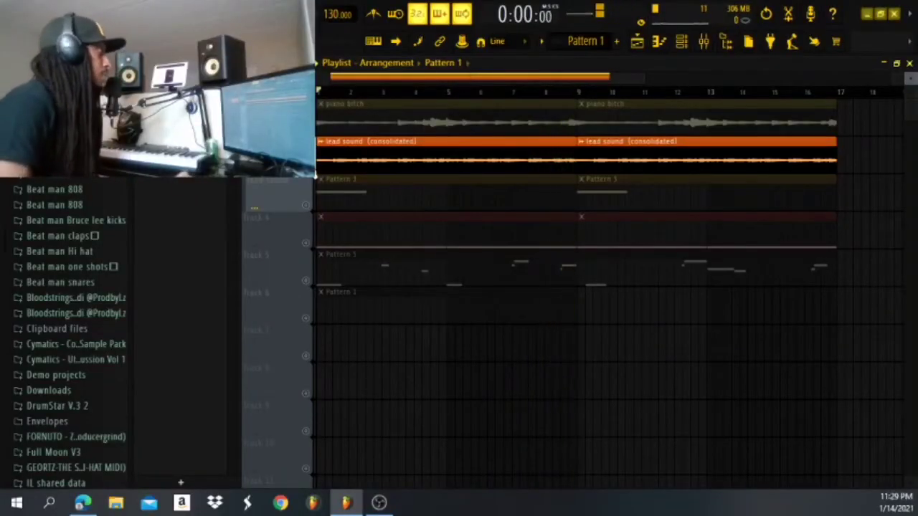
{"action": "left_click", "coordinate": [313, 208]}
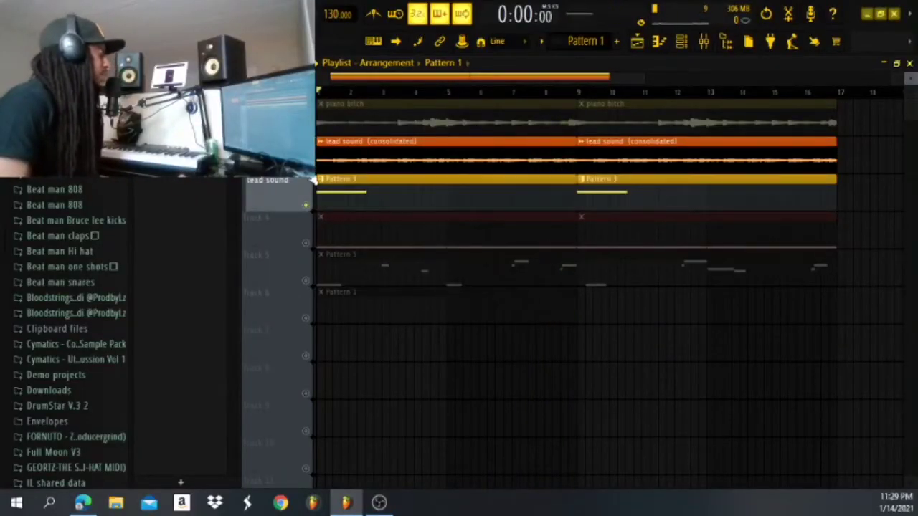
{"action": "right_click", "coordinate": [307, 206]}
{"action": "left_click", "coordinate": [307, 209]}
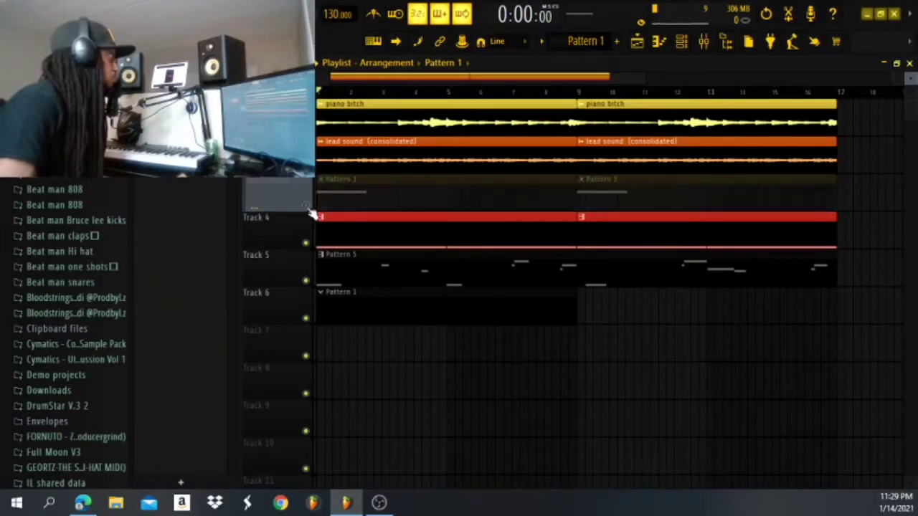
- Solo the Pattern 3 track and play it from the start
{"action": "right_click", "coordinate": [307, 208]}
{"action": "right_click", "coordinate": [308, 208]}
{"action": "right_click", "coordinate": [308, 208]}
{"action": "key", "text": "space"}
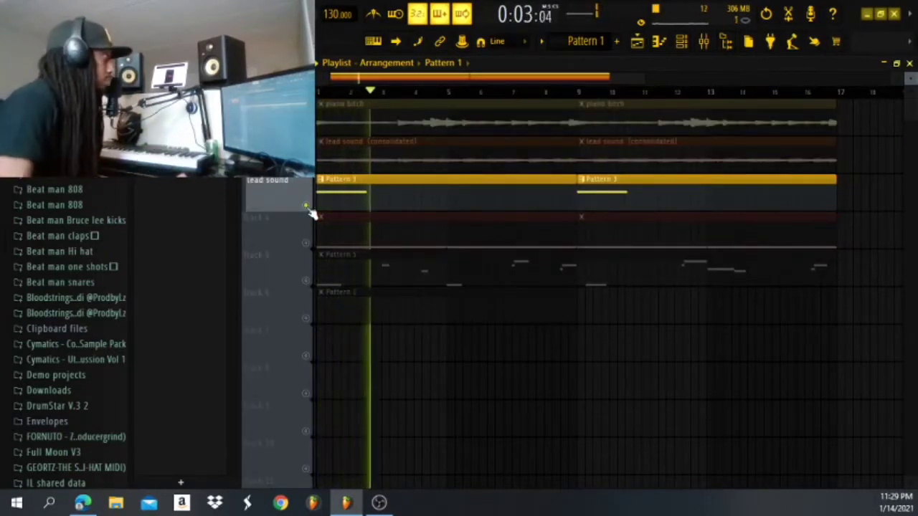
{"action": "key", "text": "space"}
{"action": "key", "text": "space"}
{"action": "key", "text": "space"}
{"action": "left_click", "coordinate": [307, 208]}
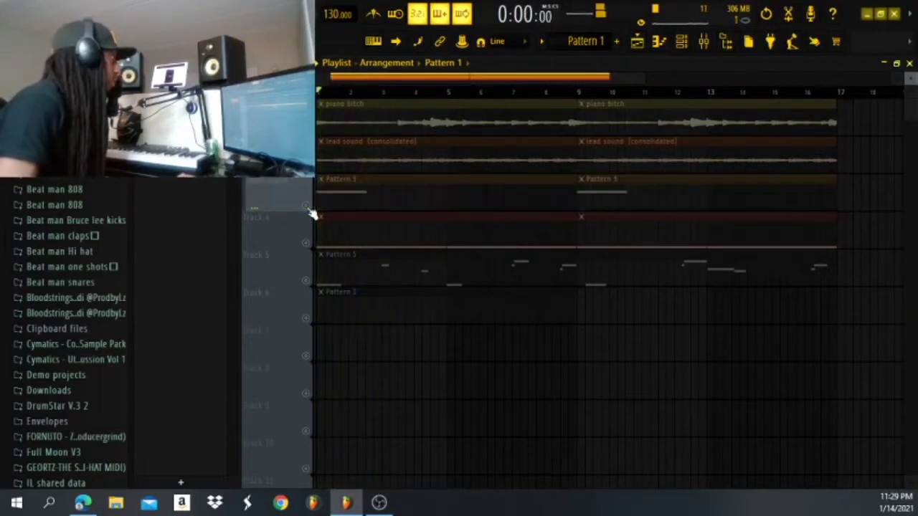
- Audition Track 4 and Track 5 on their own and restore all playlist tracks to audible
{"action": "left_click", "coordinate": [307, 244]}
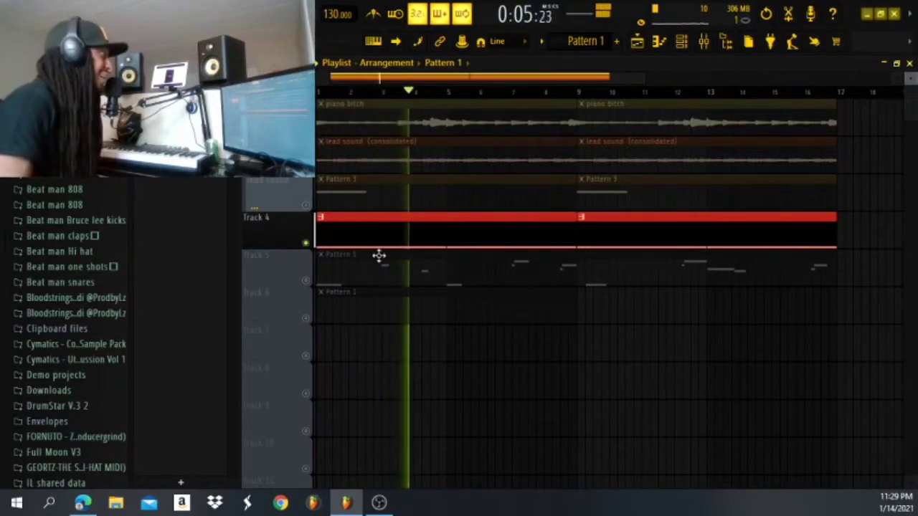
{"action": "left_click", "coordinate": [307, 281]}
{"action": "left_click", "coordinate": [307, 281]}
{"action": "left_click", "coordinate": [307, 281]}
{"action": "right_click", "coordinate": [307, 281]}
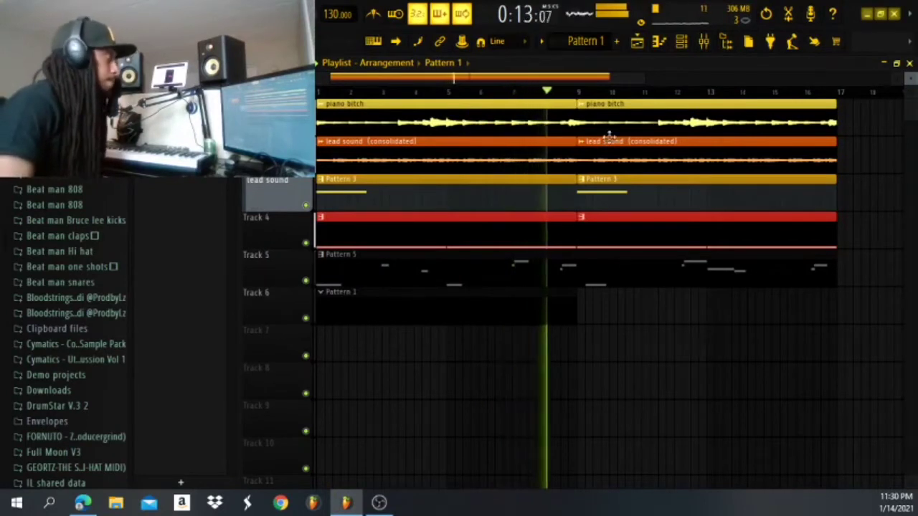
- Replace the 808 HiHat channel's sample with Beat man HiHat (3) from the Beat man Hi hat folder
{"action": "left_click", "coordinate": [682, 42]}
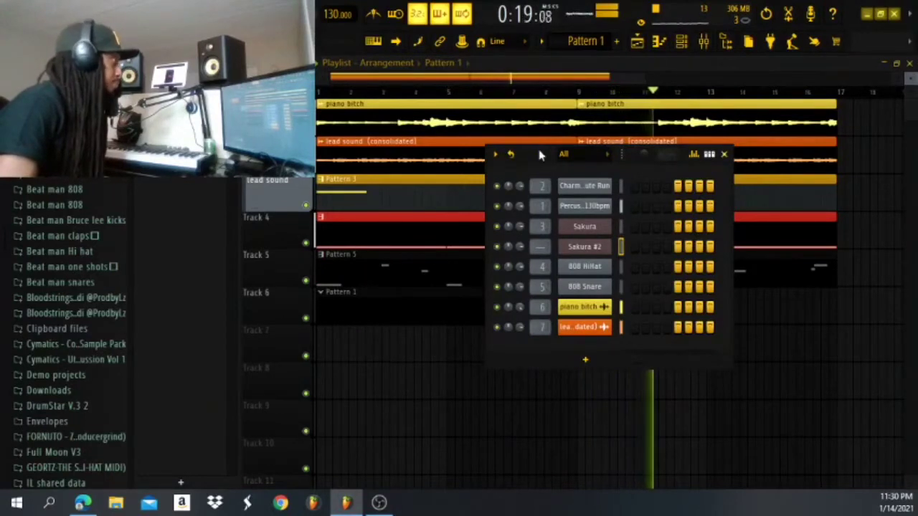
{"action": "left_click_drag", "start_coordinate": [539, 146], "coordinate": [545, 163]}
{"action": "scroll", "coordinate": [57, 298], "scroll_direction": "down", "scroll_amount": 4}
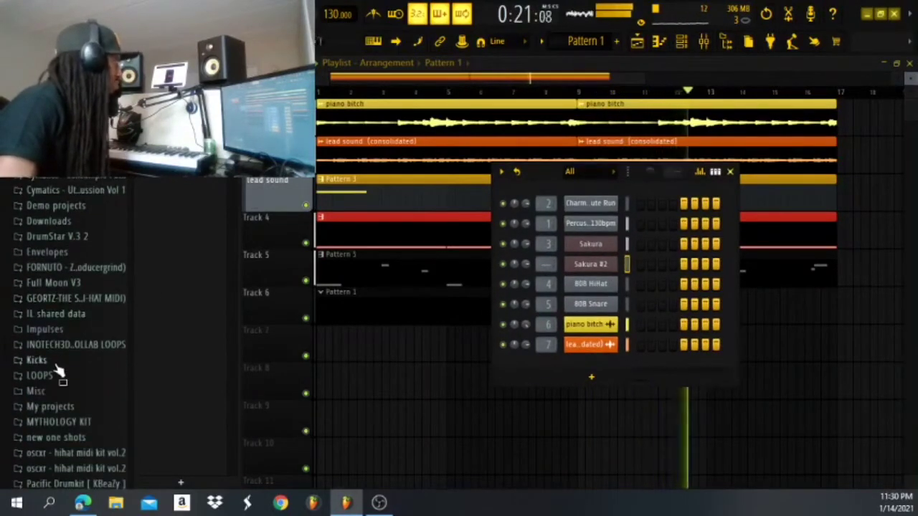
{"action": "scroll", "coordinate": [43, 370], "scroll_direction": "up", "scroll_amount": 6}
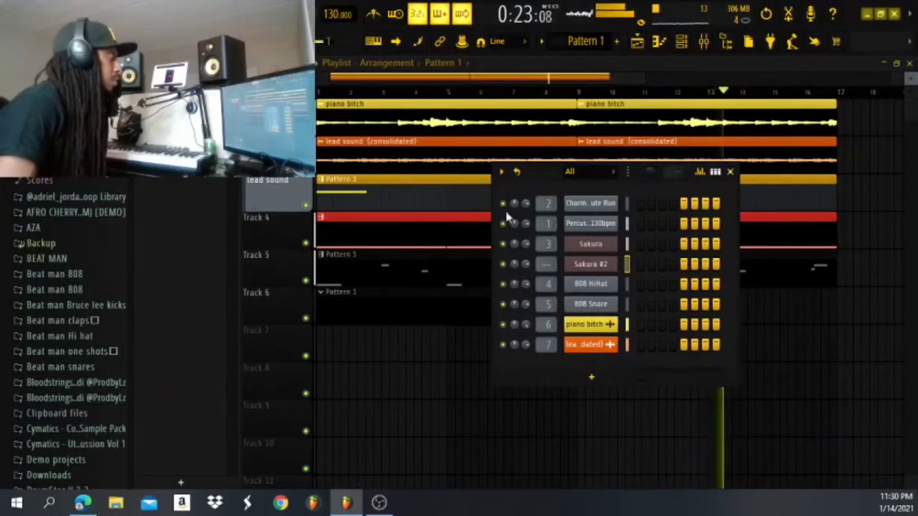
{"action": "scroll", "coordinate": [32, 247], "scroll_direction": "down", "scroll_amount": 2}
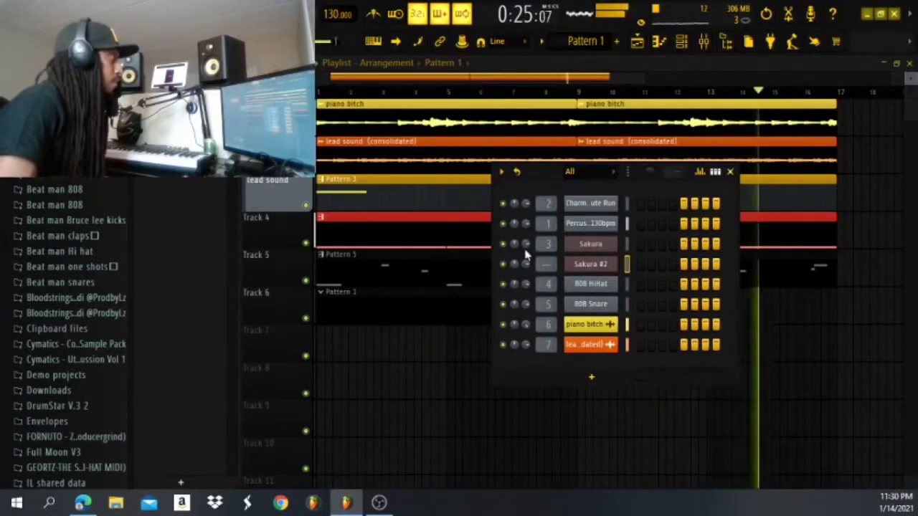
{"action": "left_click", "coordinate": [589, 287]}
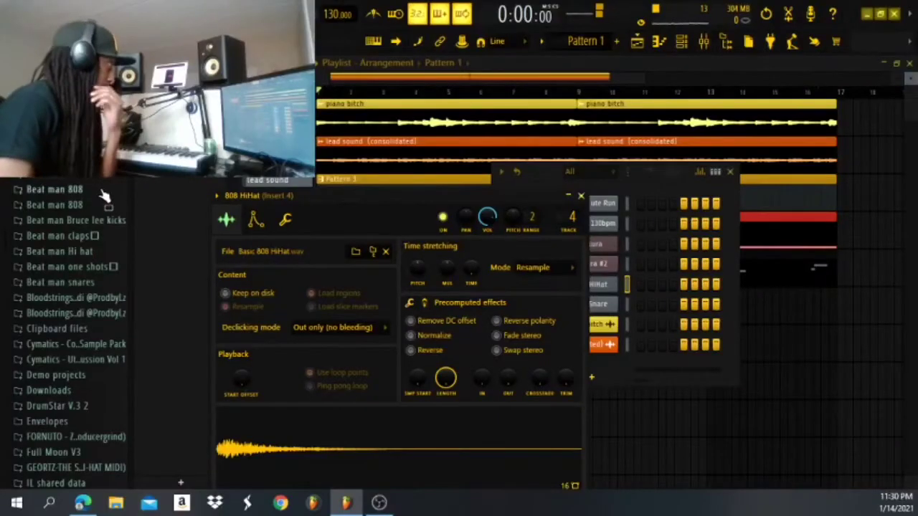
{"action": "left_click", "coordinate": [75, 252]}
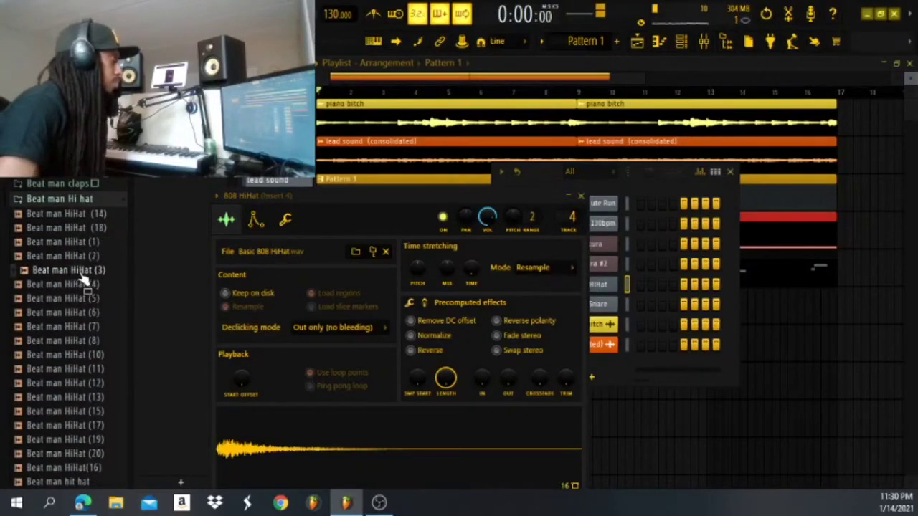
{"action": "left_click_drag", "start_coordinate": [446, 202], "coordinate": [373, 161]}
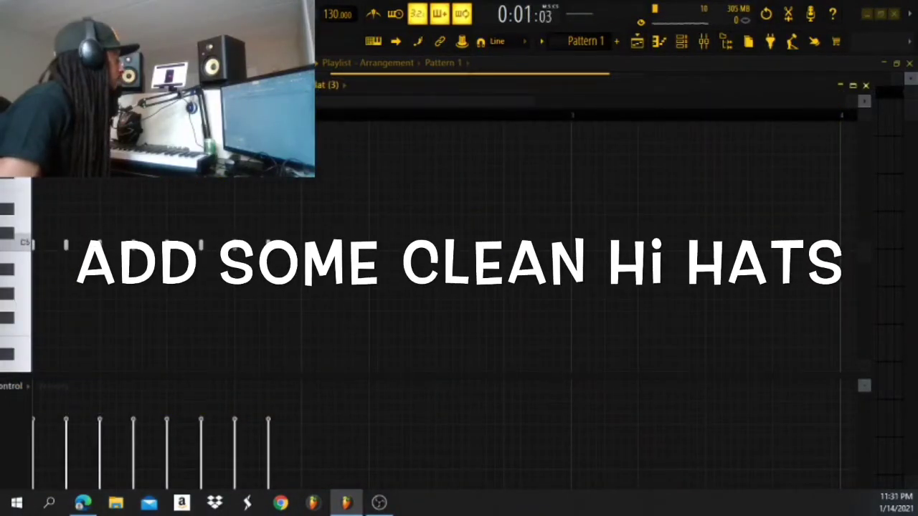
- Select the first bar of hi-hat notes in Pattern 1 and duplicate it repeatedly across the following bars
{"action": "left_click_drag", "start_coordinate": [301, 114], "coordinate": [33, 115]}
{"action": "key", "text": "space"}
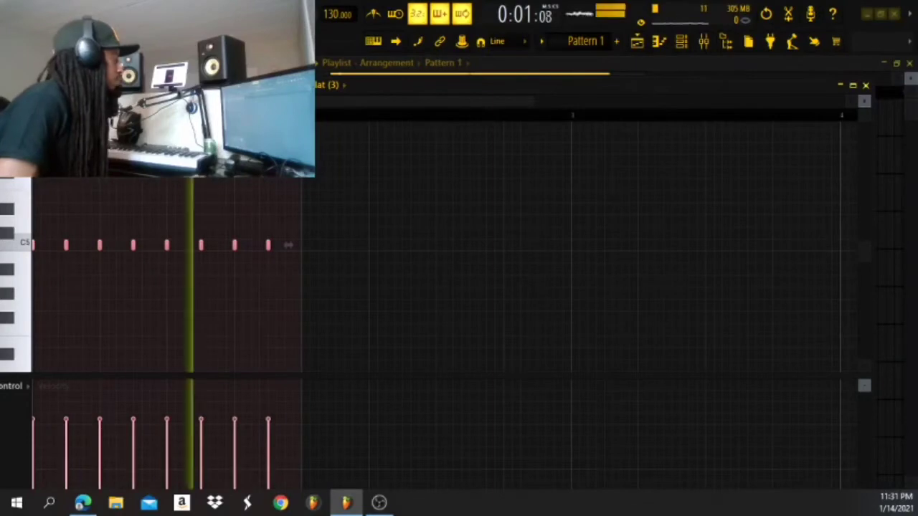
{"action": "key", "text": "ctrl+b"}
{"action": "key", "text": "ctrl+b"}
{"action": "key", "text": "ctrl+b"}
{"action": "key", "text": "ctrl+b"}
{"action": "key", "text": "ctrl+b"}
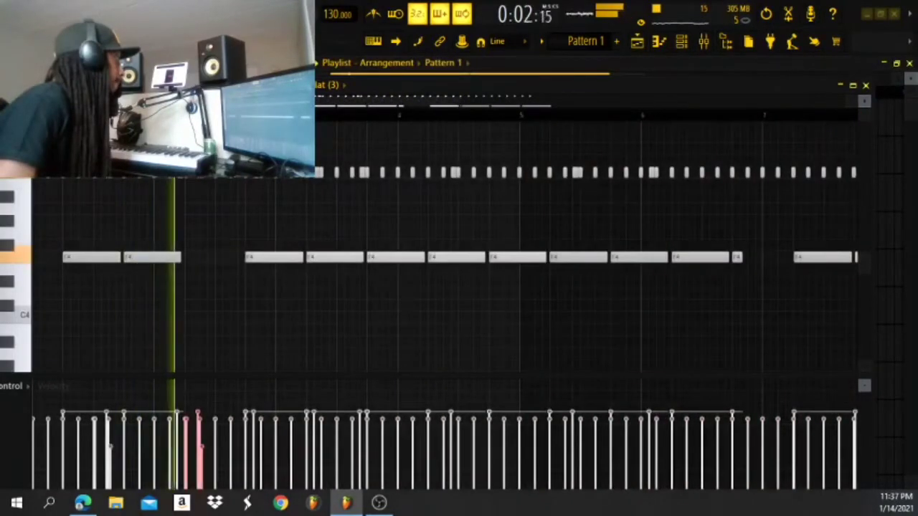
- Play back Pattern 1's hi-hats and examine the rolls between bars 2 and 4
{"action": "scroll", "coordinate": [224, 251], "scroll_direction": "down", "scroll_amount": 2}
{"action": "scroll", "coordinate": [224, 251], "scroll_direction": "down", "scroll_amount": 1}
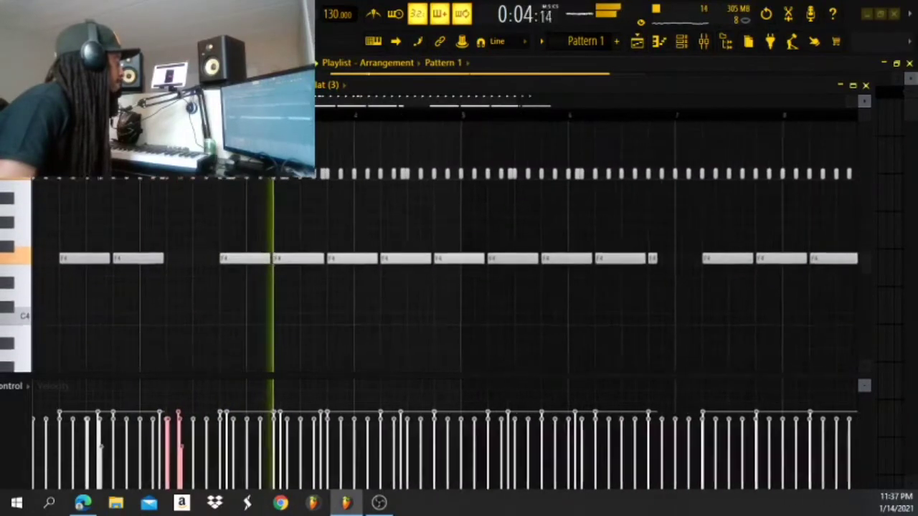
{"action": "scroll", "coordinate": [218, 247], "scroll_direction": "up", "scroll_amount": 2}
{"action": "scroll", "coordinate": [216, 246], "scroll_direction": "up", "scroll_amount": 3}
{"action": "scroll", "coordinate": [218, 245], "scroll_direction": "up", "scroll_amount": 2}
{"action": "key", "text": "space"}
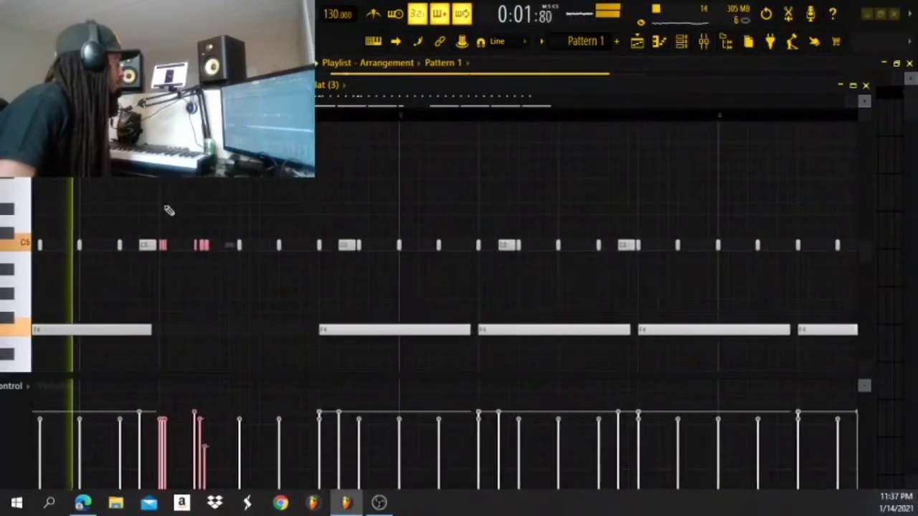
{"action": "key", "text": "space"}
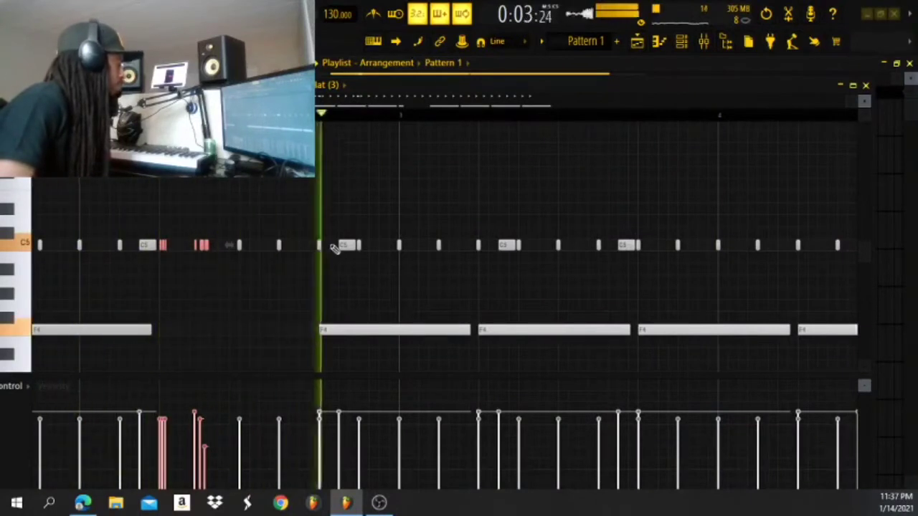
{"action": "key", "text": "space"}
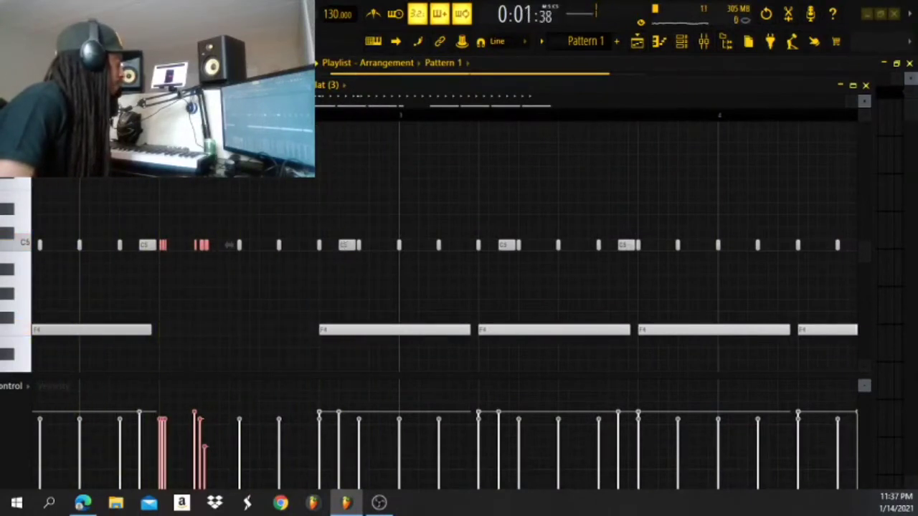
- Extend the descending hi-hat roll in Pattern 1 down to F#4 with one more short note
{"action": "left_click", "coordinate": [346, 245]}
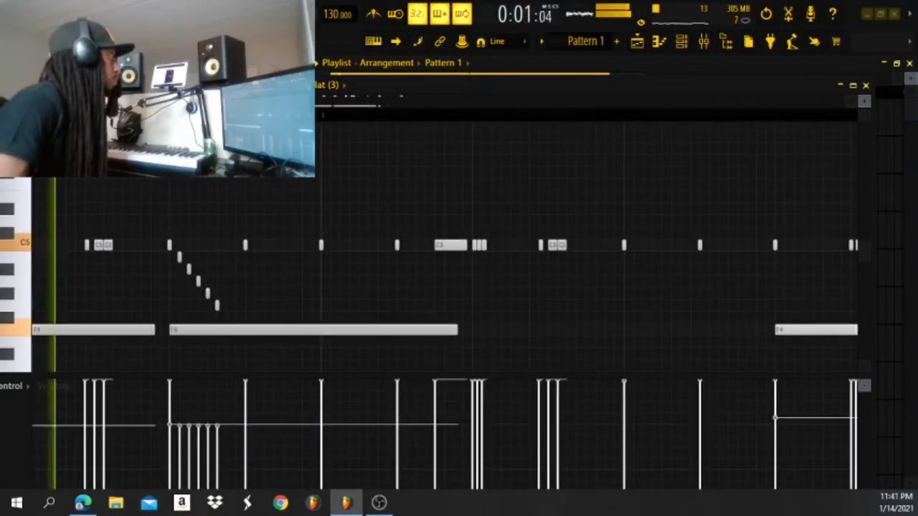
{"action": "left_click", "coordinate": [226, 317]}
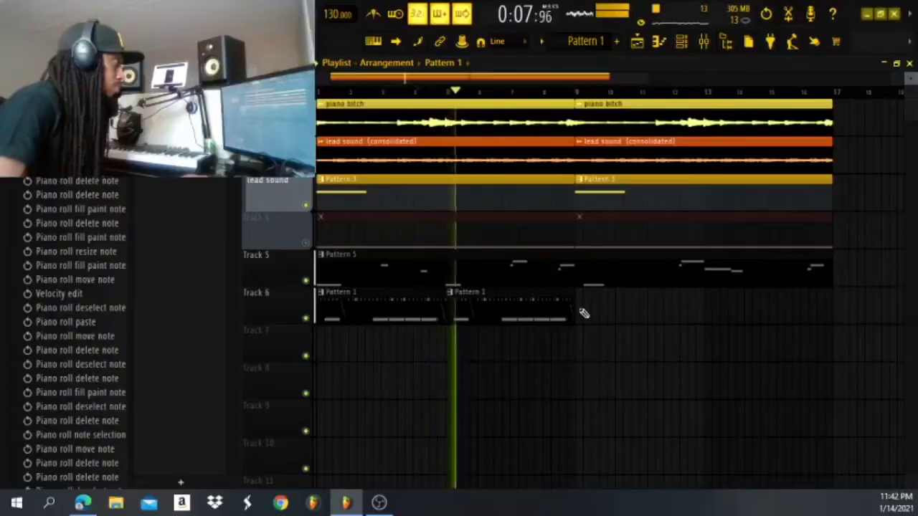
- Place two more Pattern 1 clips on Track 6, at bars 9 and 13
{"action": "left_click", "coordinate": [583, 311]}
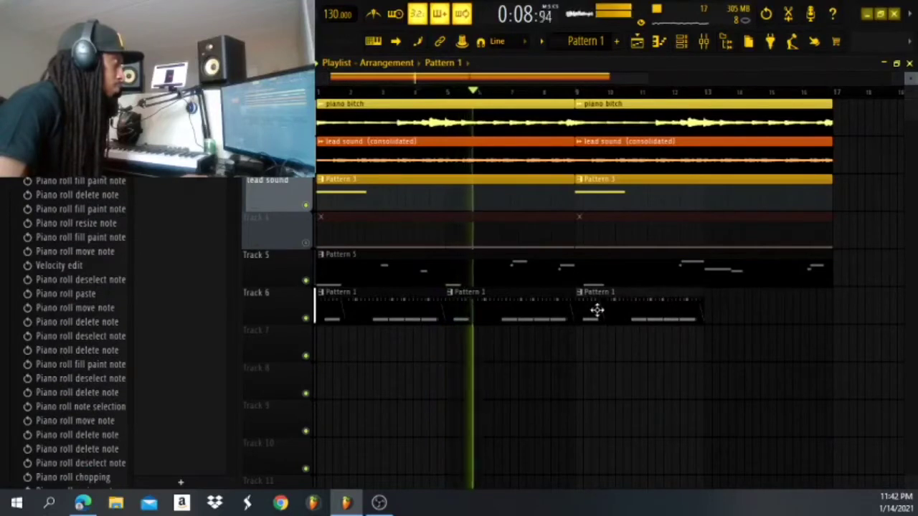
{"action": "left_click", "coordinate": [737, 317]}
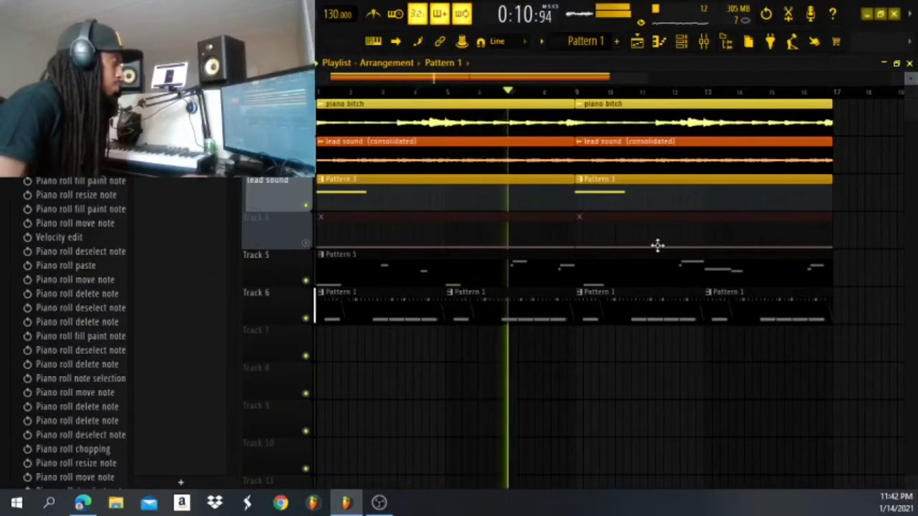
{"action": "key", "text": "space"}
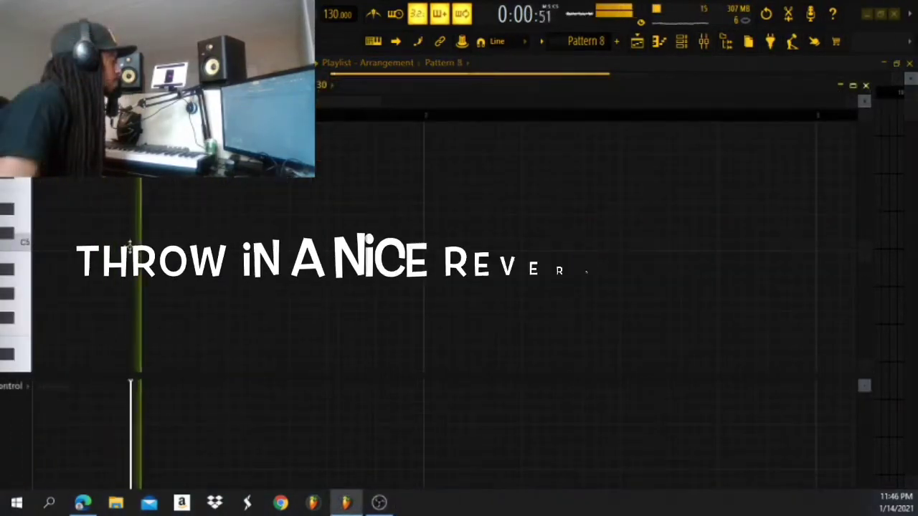
- Add C5 notes in bars 1 and 4 of Pattern 8's BLACKIE HAT 30 part, playing the pattern to judge them
{"action": "left_click", "coordinate": [130, 245]}
{"action": "key", "text": "space"}
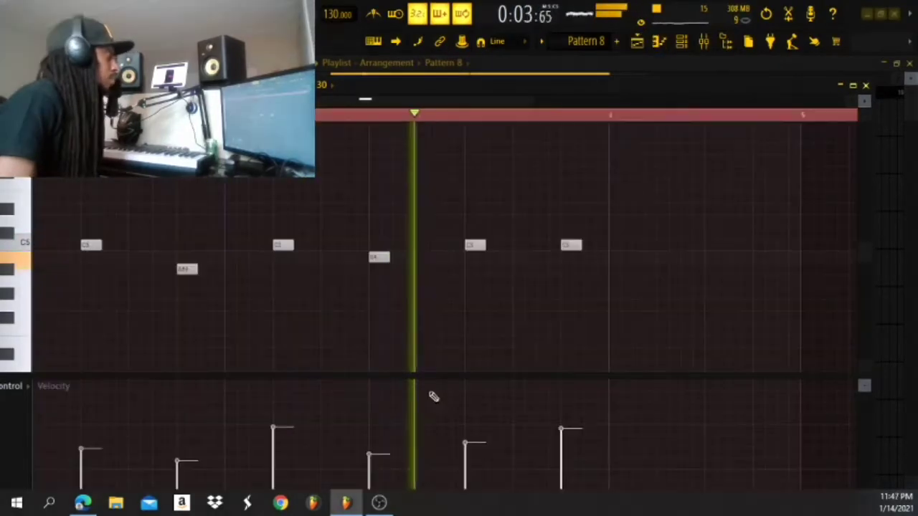
{"action": "left_click", "coordinate": [618, 246]}
{"action": "right_click", "coordinate": [619, 246]}
{"action": "left_click", "coordinate": [664, 246]}
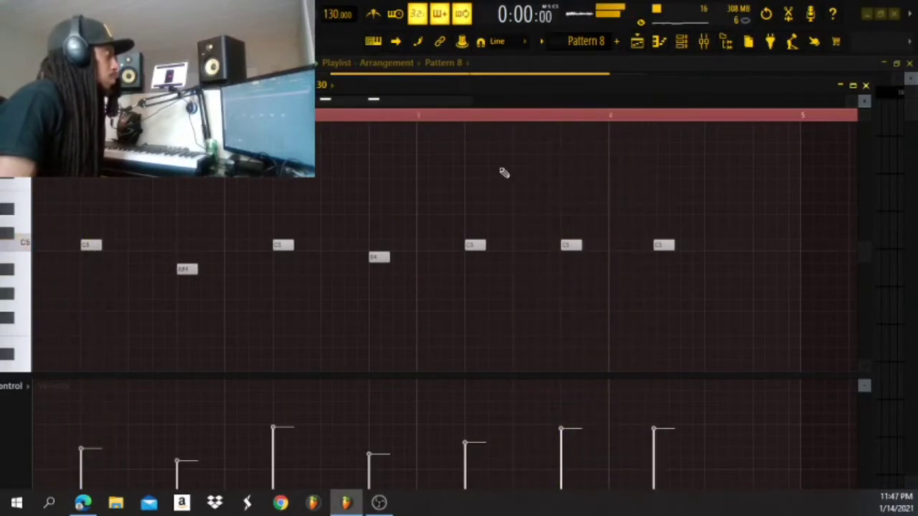
{"action": "left_click", "coordinate": [432, 118]}
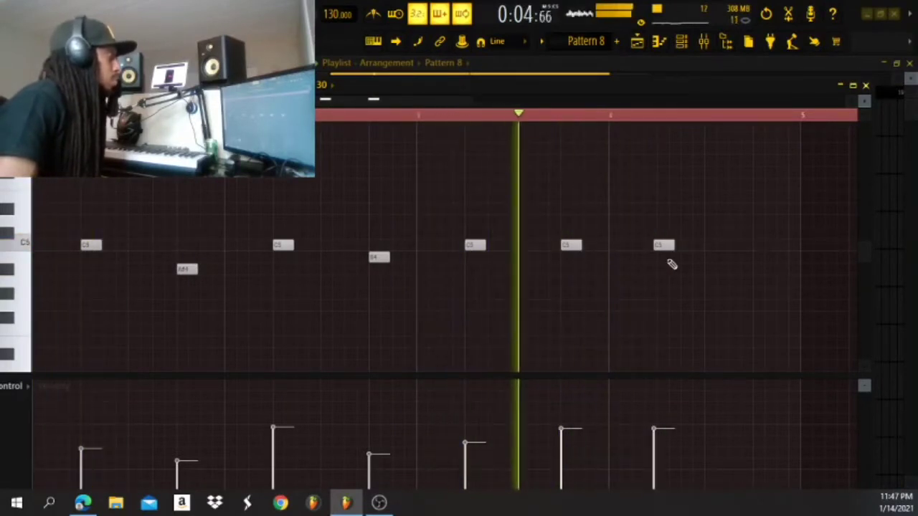
{"action": "right_click", "coordinate": [666, 248]}
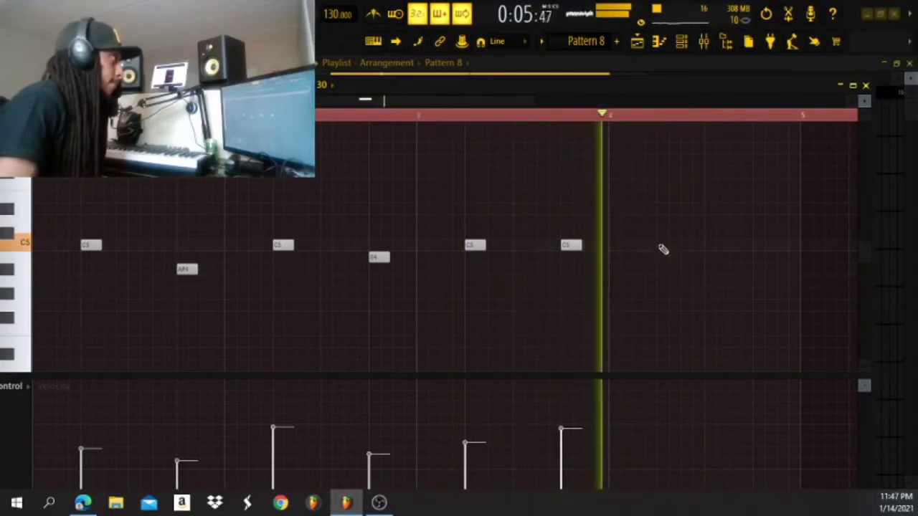
{"action": "left_click", "coordinate": [665, 244]}
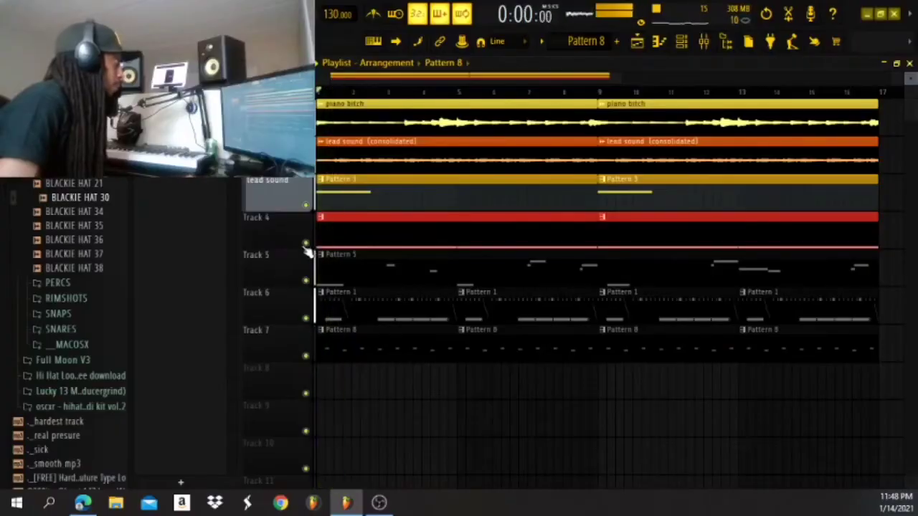
- Open Pattern 1's hi-hat notes from Track 6 and play back the descending roll near the start
{"action": "double_click", "coordinate": [341, 306]}
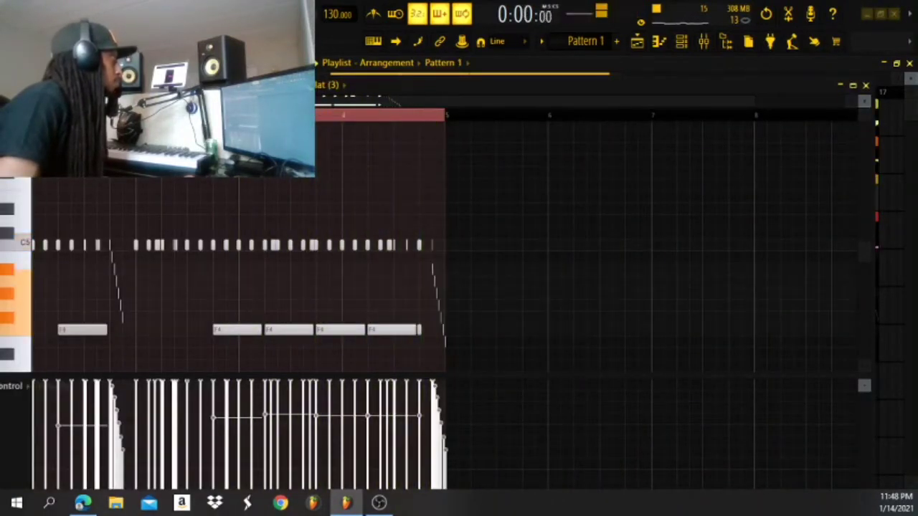
{"action": "scroll", "coordinate": [188, 150], "scroll_direction": "up", "scroll_amount": 7}
{"action": "scroll", "coordinate": [188, 151], "scroll_direction": "left", "scroll_amount": 5}
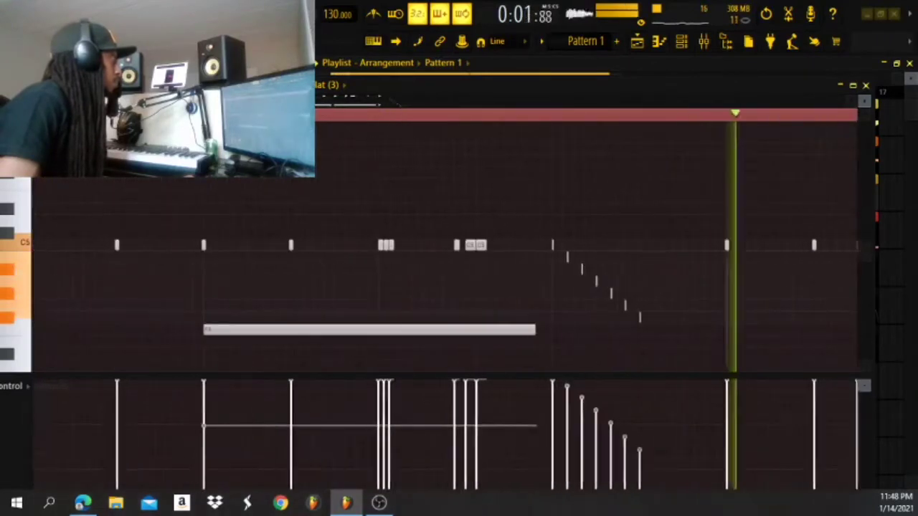
{"action": "key", "text": "space"}
{"action": "key", "text": "space"}
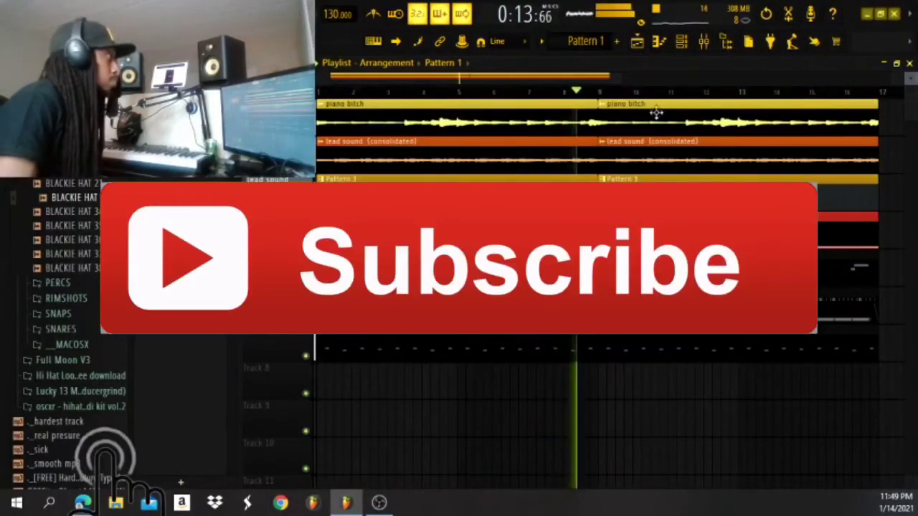
- Check the effects on mixer Insert 8 and return to the playlist
{"action": "left_click", "coordinate": [706, 43]}
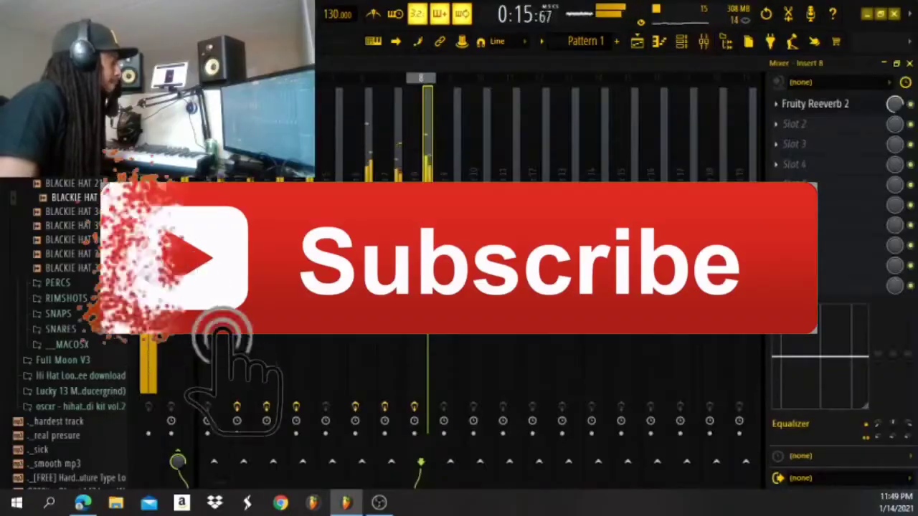
{"action": "left_click", "coordinate": [637, 41]}
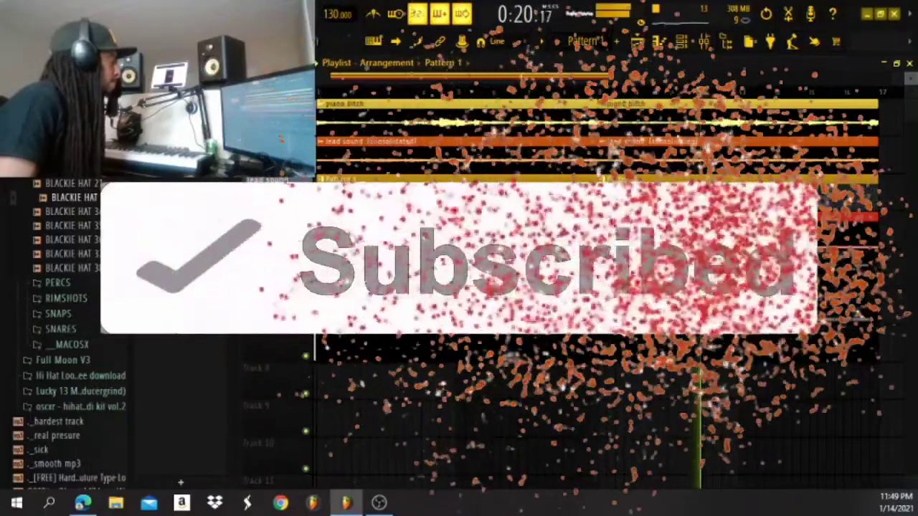
- Play the arrangement and add a C5 rim shot note midway through bar 2 of Pattern 6
{"action": "left_click", "coordinate": [374, 90]}
{"action": "key", "text": "space"}
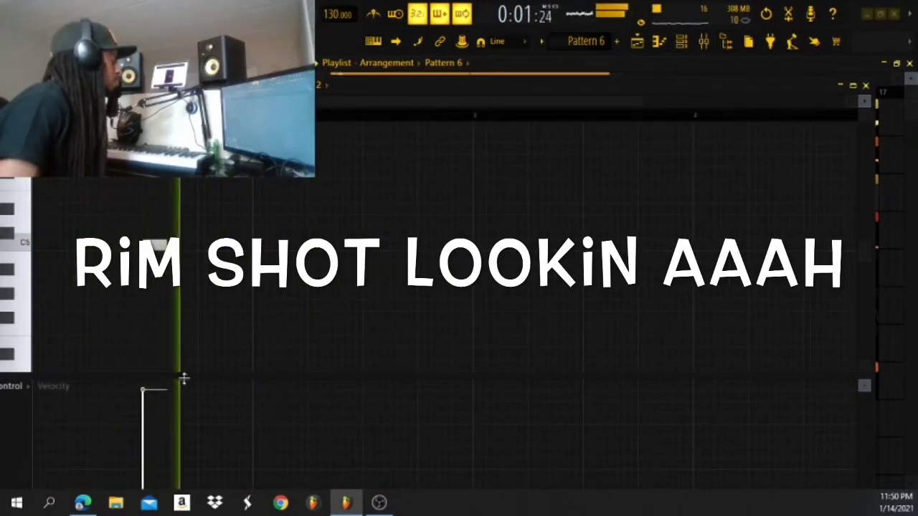
{"action": "left_click", "coordinate": [373, 245]}
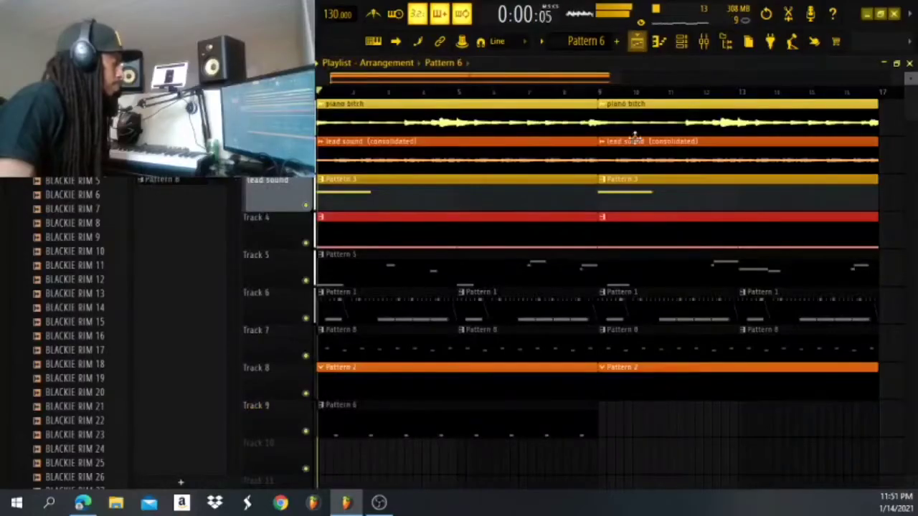
- Place a second Pattern 6 clip on Track 9 at bar 9 and browse the MYTH drum samples
{"action": "left_click", "coordinate": [610, 420]}
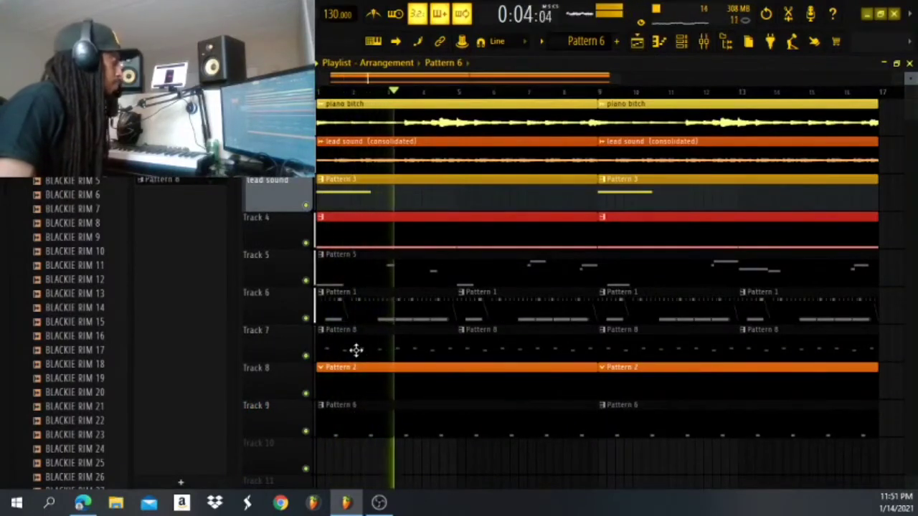
{"action": "left_click", "coordinate": [704, 41]}
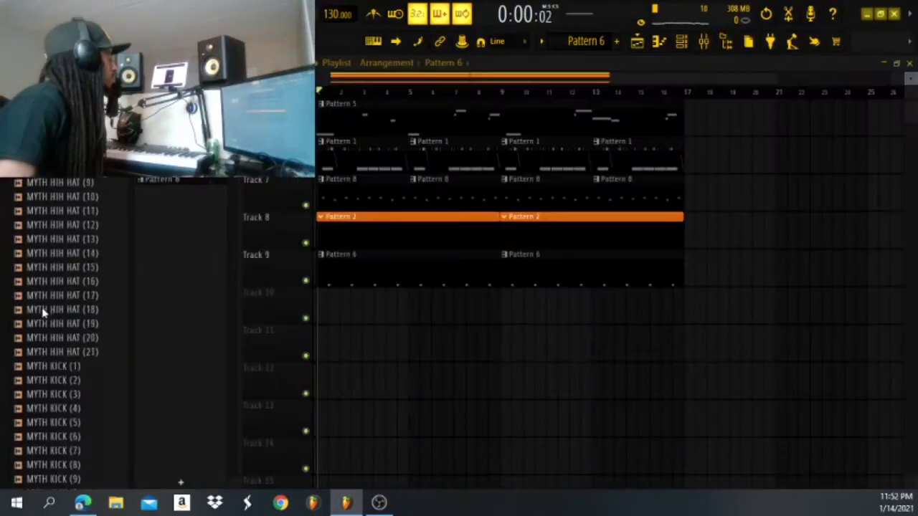
{"action": "scroll", "coordinate": [45, 316], "scroll_direction": "down", "scroll_amount": 5}
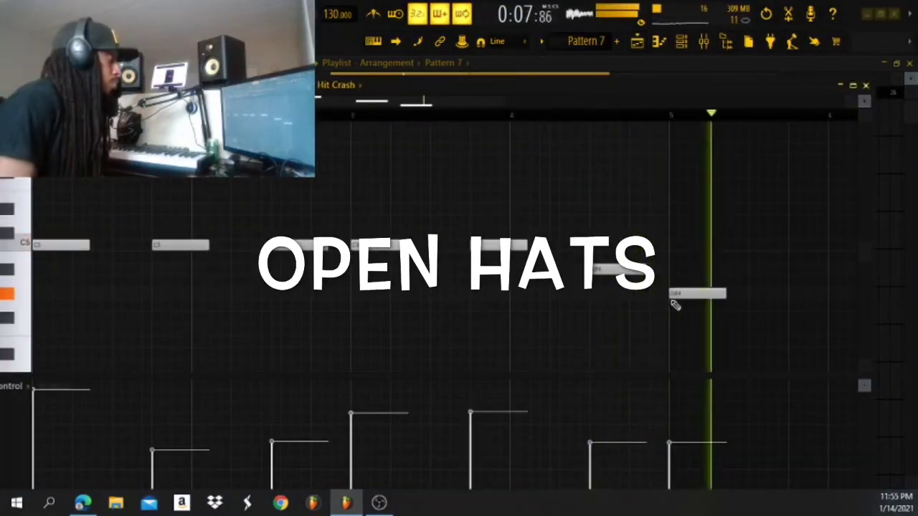
- Add Hit Crash notes in Pattern 7: G#4 late in bar 5, A#4 midway through bar 6 and A4 at bar 7
{"action": "left_click", "coordinate": [791, 294]}
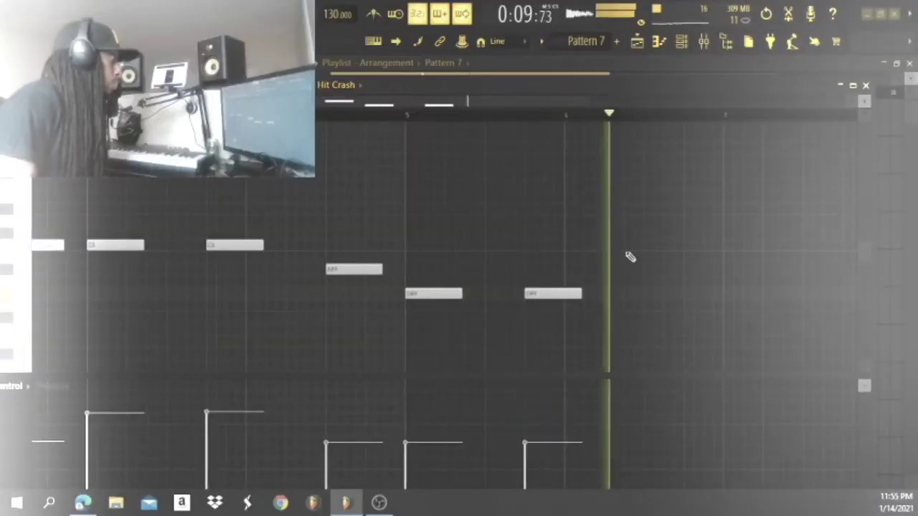
{"action": "left_click", "coordinate": [631, 257]}
{"action": "scroll", "coordinate": [406, 118], "scroll_direction": "down", "scroll_amount": 1}
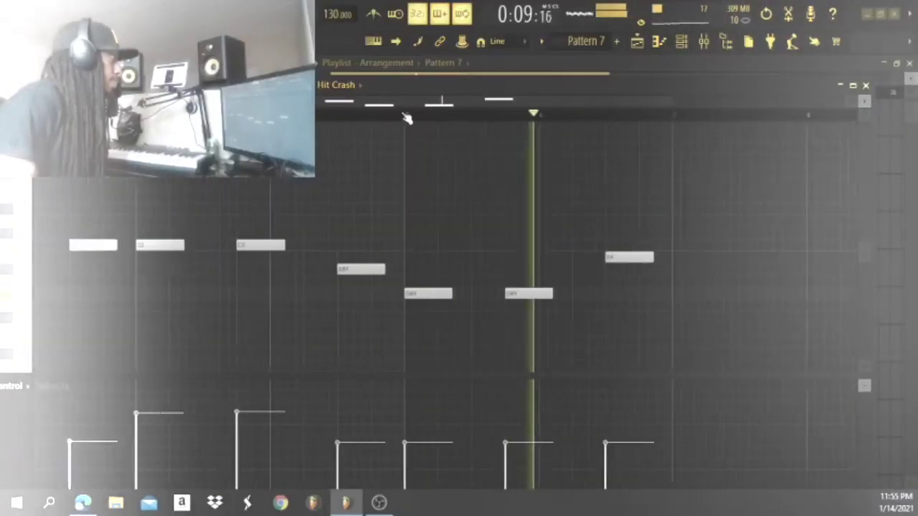
{"action": "scroll", "coordinate": [407, 114], "scroll_direction": "down", "scroll_amount": 1}
{"action": "left_click", "coordinate": [535, 279]}
{"action": "right_click", "coordinate": [494, 258]}
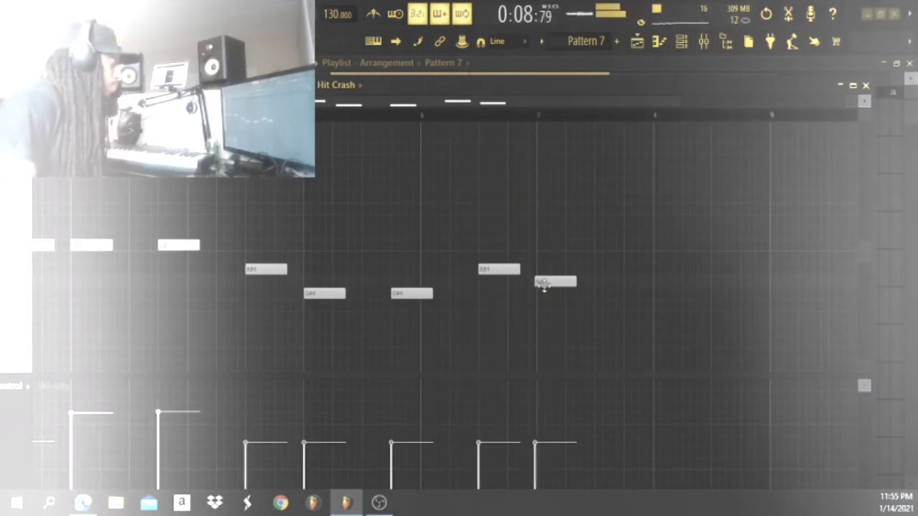
- Raise the velocities of the Hit Crash notes in bars 6 and 7, and add an A4 note late in bar 7
{"action": "left_click_drag", "start_coordinate": [549, 403], "coordinate": [490, 406]}
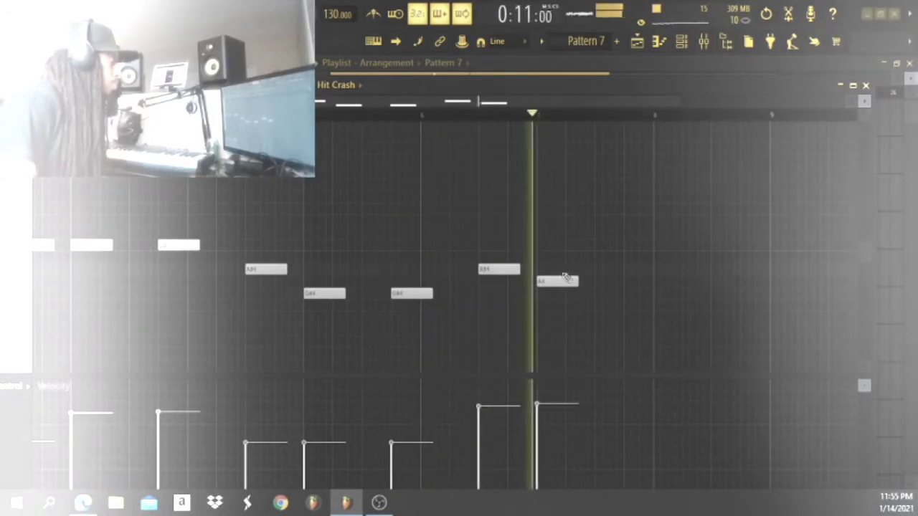
{"action": "left_click", "coordinate": [554, 407]}
{"action": "left_click", "coordinate": [629, 294]}
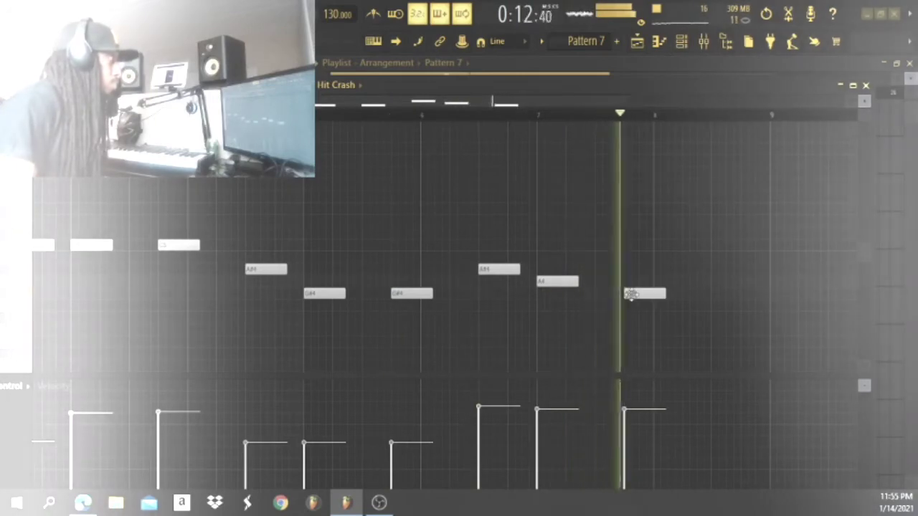
{"action": "right_click", "coordinate": [633, 295]}
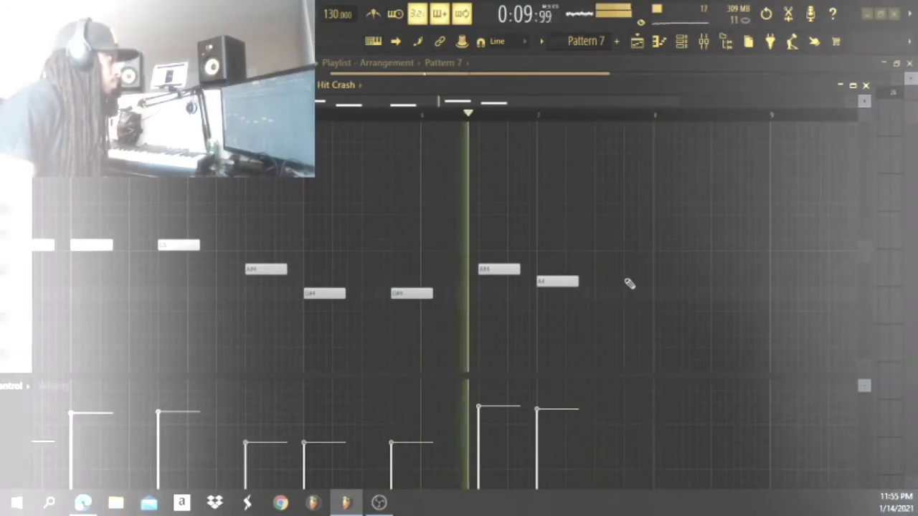
{"action": "left_click", "coordinate": [628, 282]}
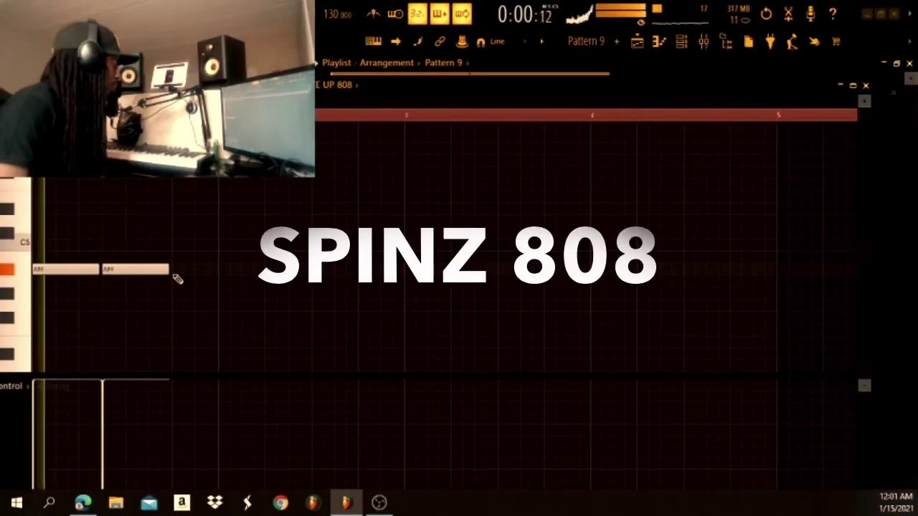
- Extend Pattern 9's 808 line with A#4 on beat 4 of bar 1 and beat 2 of bar 2, F5 midway through bar 2, and A#4 at bar 3
{"action": "left_click", "coordinate": [178, 269]}
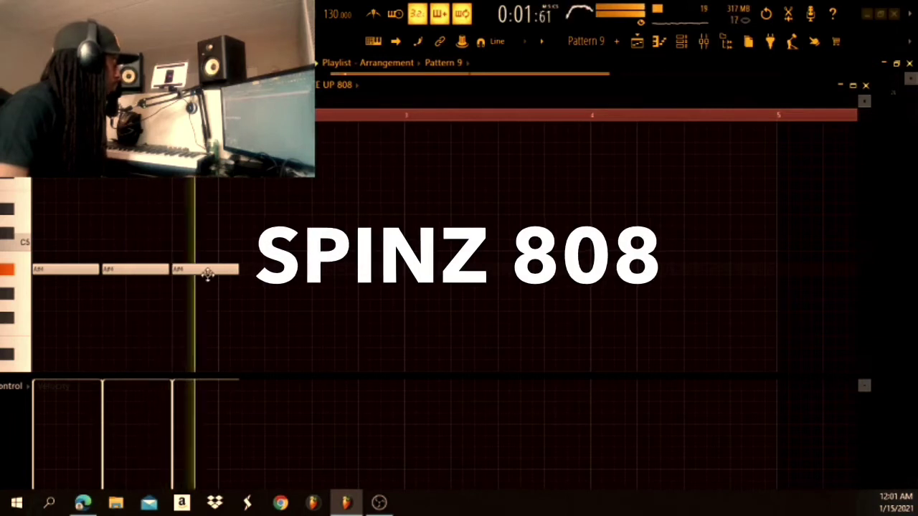
{"action": "left_click", "coordinate": [246, 271]}
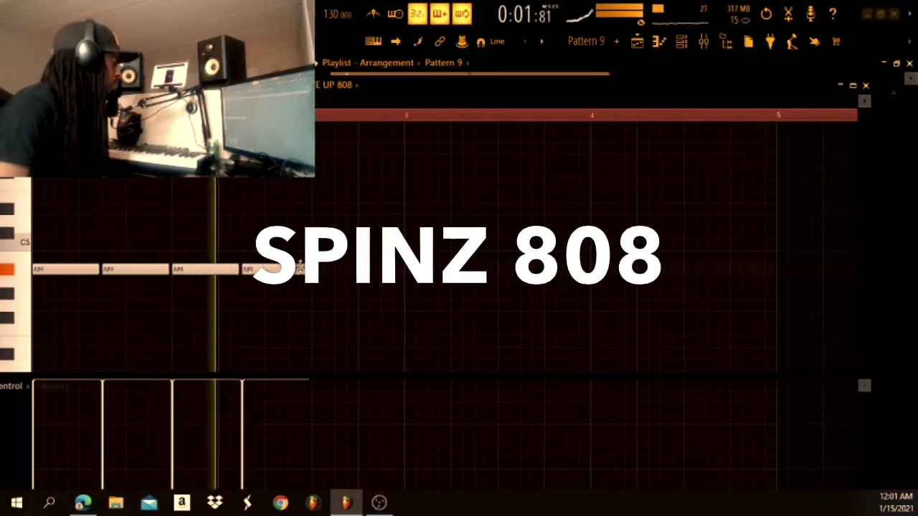
{"action": "left_click", "coordinate": [269, 272]}
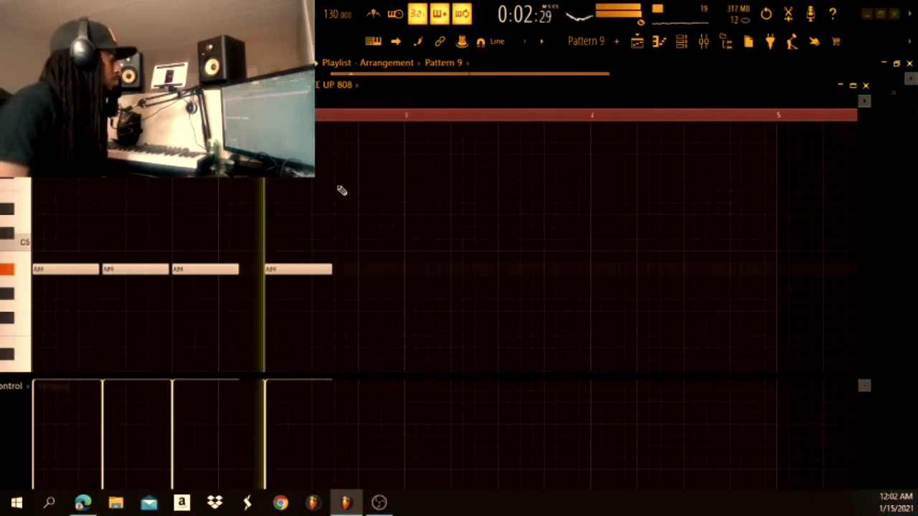
{"action": "left_click", "coordinate": [341, 185]}
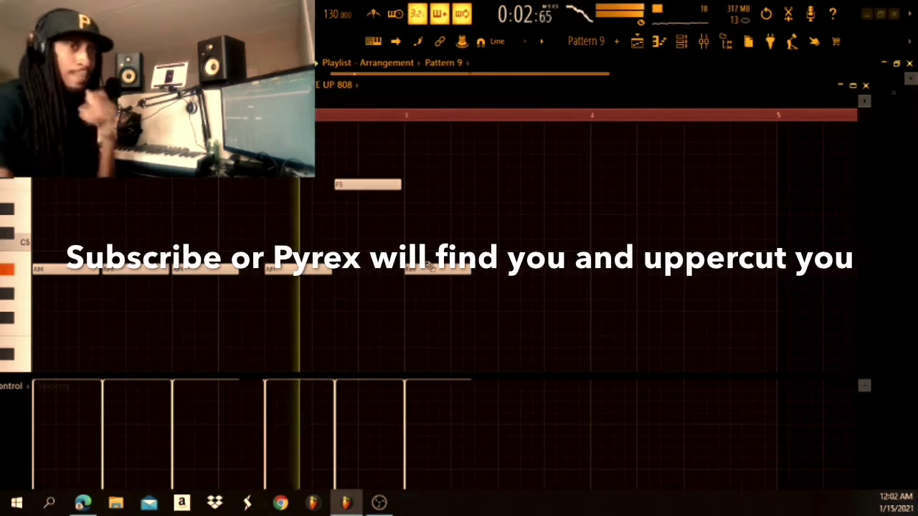
- Add A#4 notes to the 808 line on beat 4 of bar 3 and beat 2 of bar 4
{"action": "left_click", "coordinate": [502, 271]}
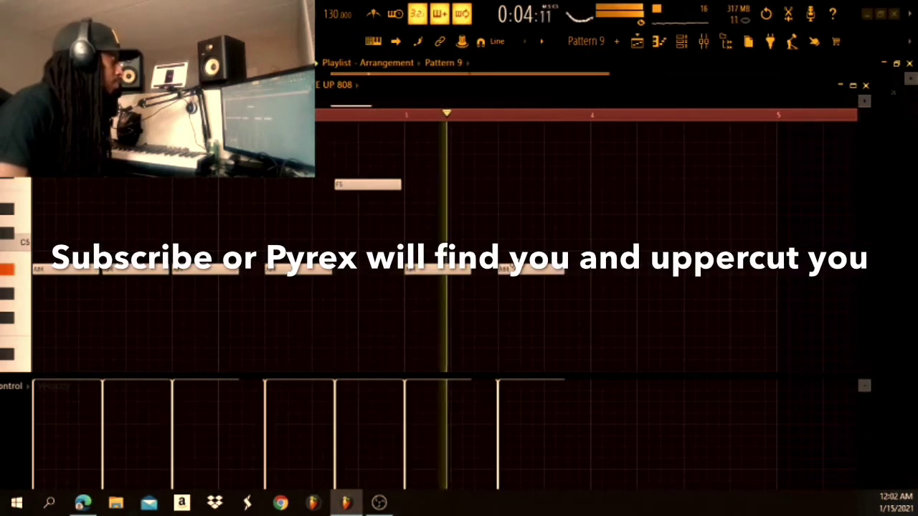
{"action": "left_click_drag", "start_coordinate": [558, 296], "coordinate": [549, 267]}
{"action": "right_click", "coordinate": [520, 272]}
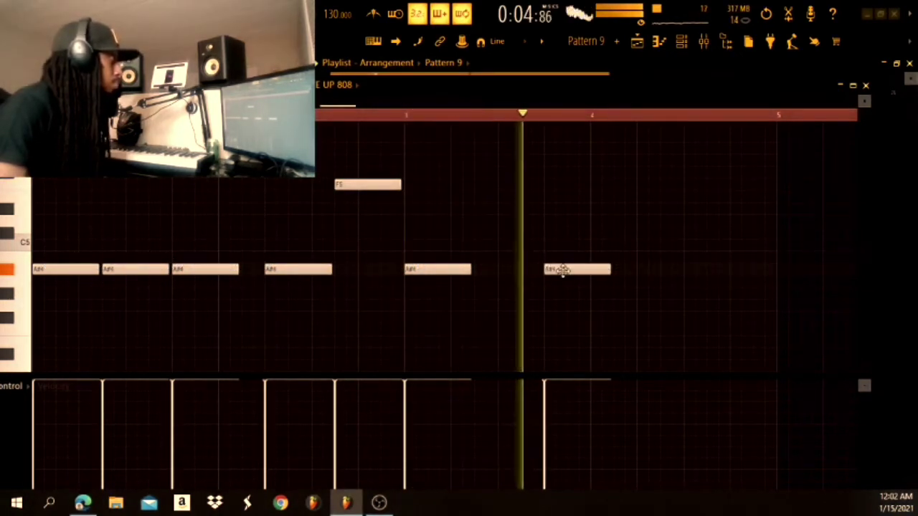
{"action": "key", "text": "space"}
{"action": "left_click", "coordinate": [640, 271]}
{"action": "key", "text": "space"}
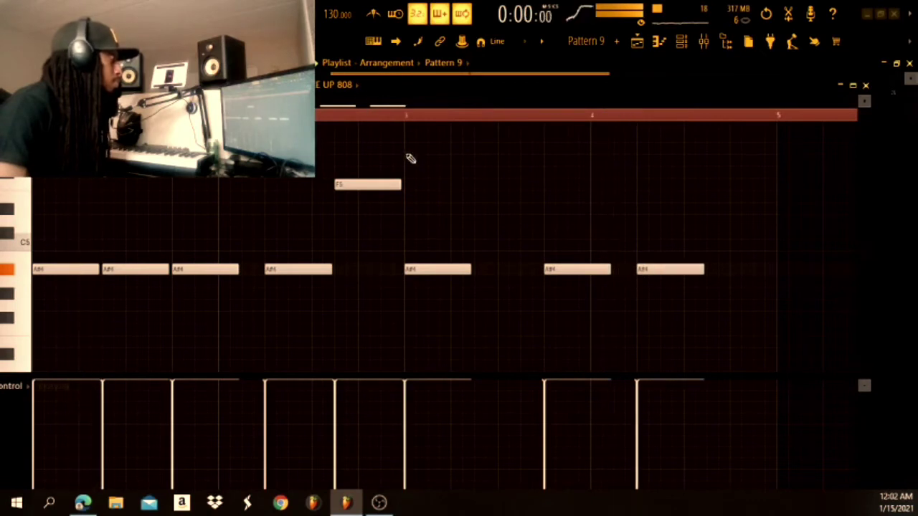
- Play the 808 line from bar 3 and add an F5 note in the second half of bar 4 and A#4 at bar 5
{"action": "key", "text": "space"}
{"action": "left_click", "coordinate": [403, 117]}
{"action": "left_click_drag", "start_coordinate": [430, 104], "coordinate": [529, 115]}
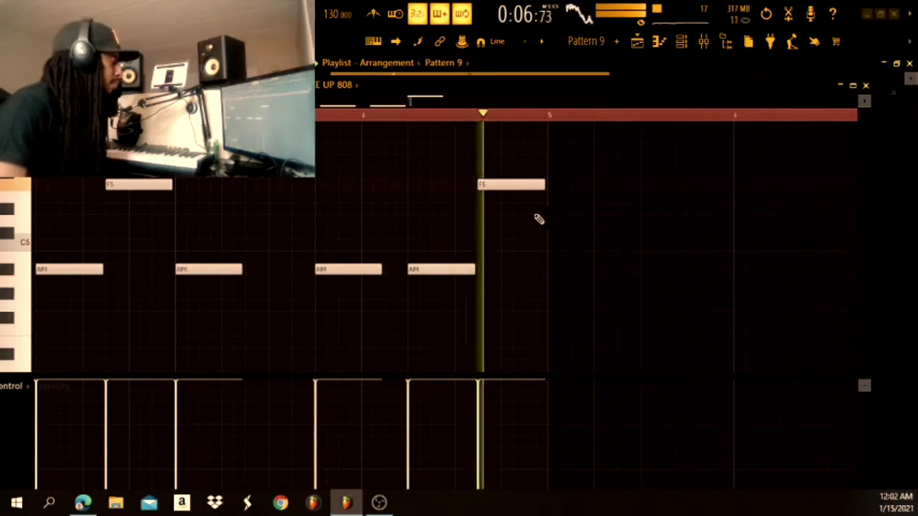
{"action": "left_click", "coordinate": [551, 272]}
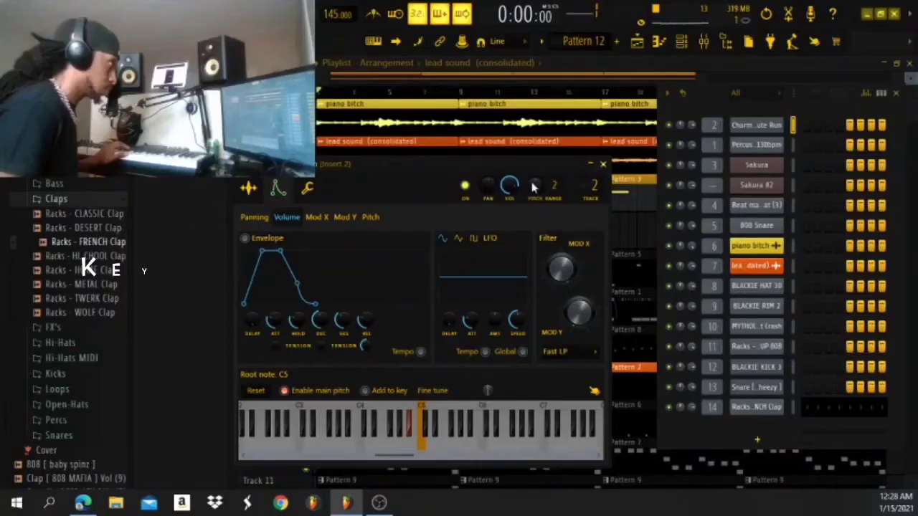
- Show the sample and time-stretching settings of the channel routed to Insert 2
{"action": "left_click", "coordinate": [258, 194]}
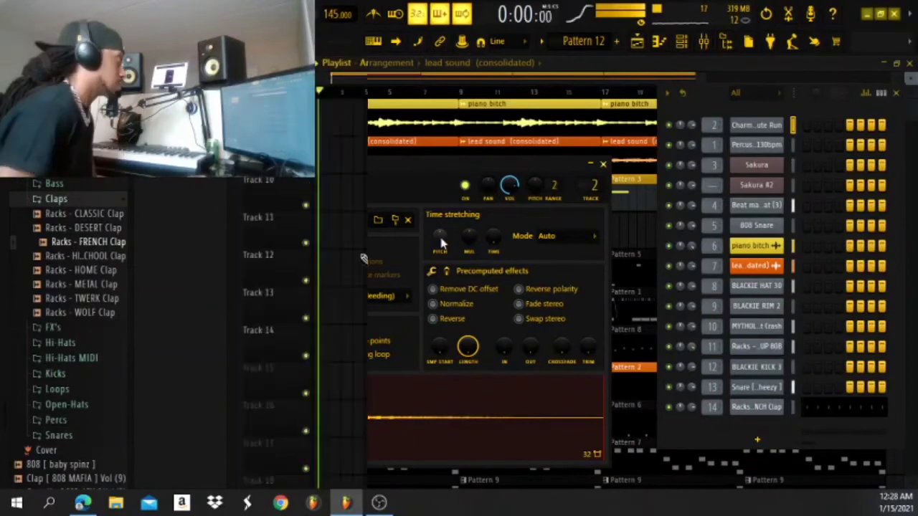
- Remove the Pattern 3 clip at bar 1 and the Pattern 1 and Pattern 8 clips at bar 5 from the intro
{"action": "scroll", "coordinate": [344, 208], "scroll_direction": "up", "scroll_amount": 5}
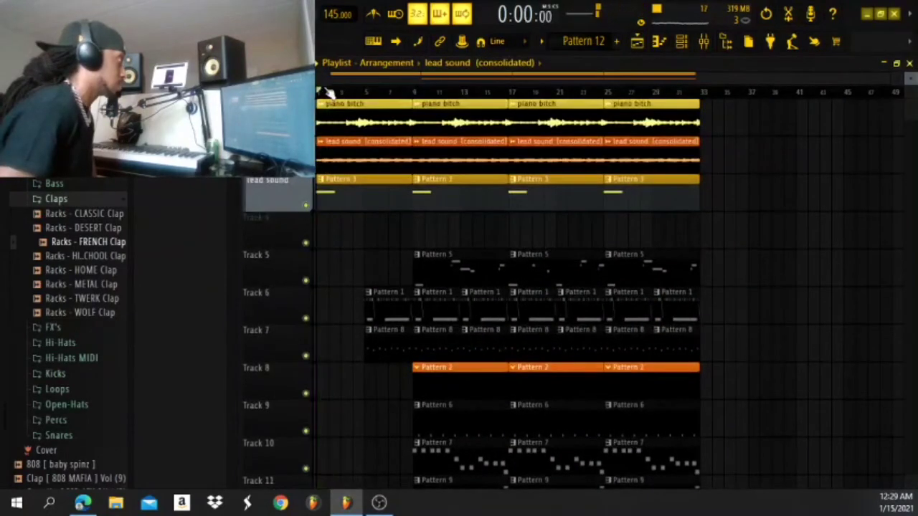
{"action": "right_click", "coordinate": [355, 201]}
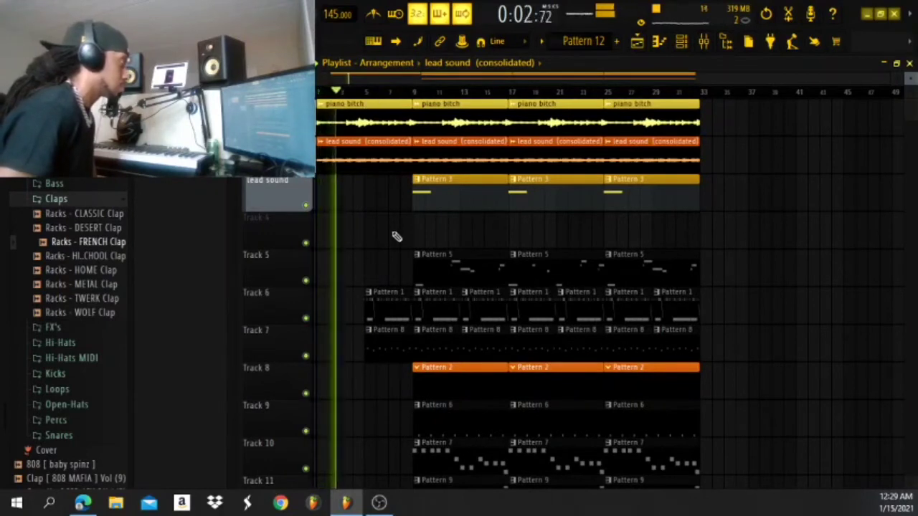
{"action": "right_click", "coordinate": [393, 305]}
{"action": "right_click", "coordinate": [392, 343]}
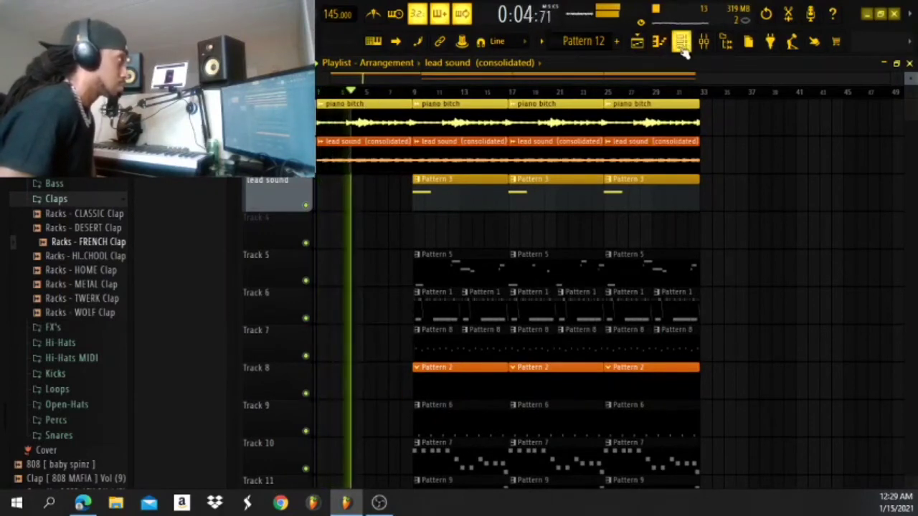
- Check the Insert 2 mixer effects and Pattern 12's piano roll while the song plays
{"action": "left_click", "coordinate": [639, 44]}
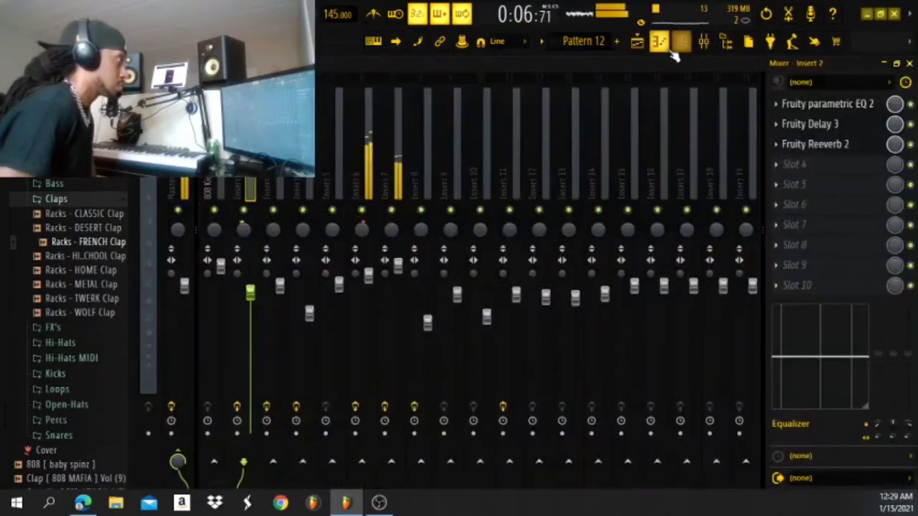
{"action": "key", "text": "F7"}
{"action": "left_click", "coordinate": [638, 43]}
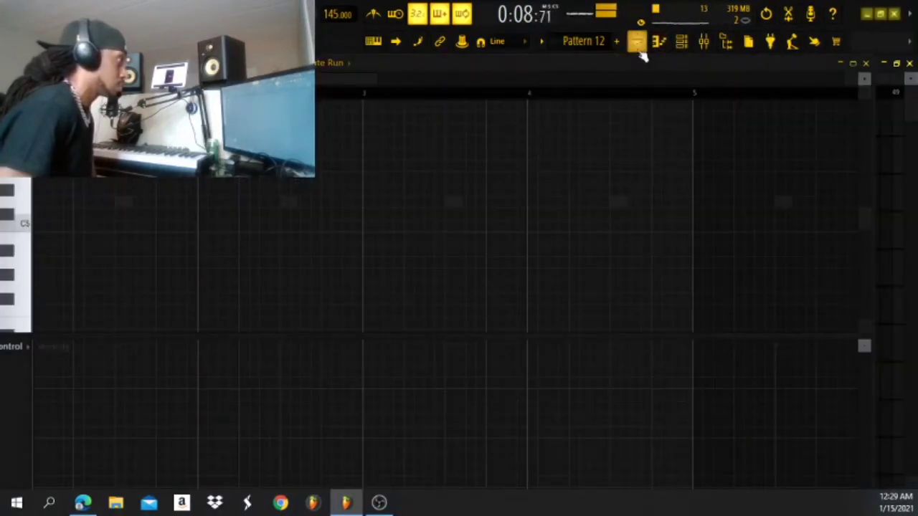
{"action": "left_click", "coordinate": [638, 44]}
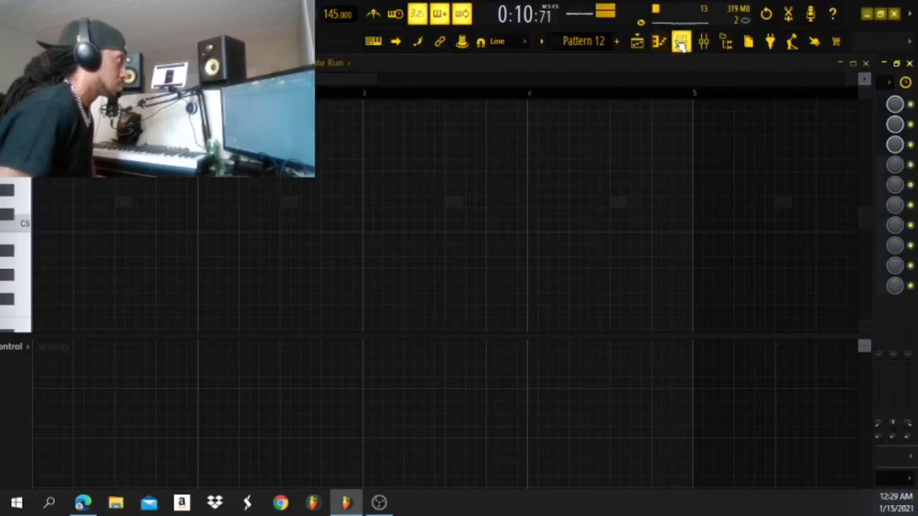